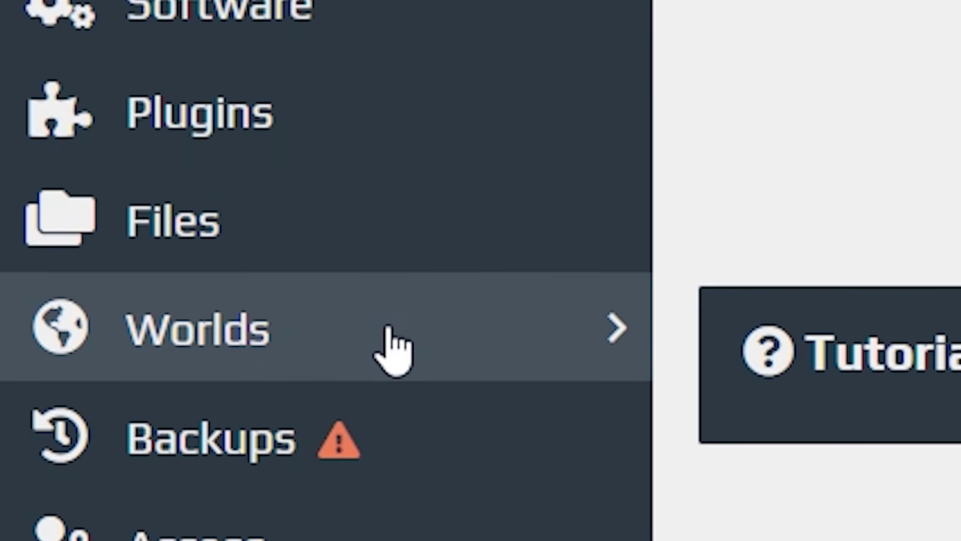
Step: Try uploading the 1.53 GB MineCity archive as a world; Aternos rejects it as over 1024 MB
click(95, 320)
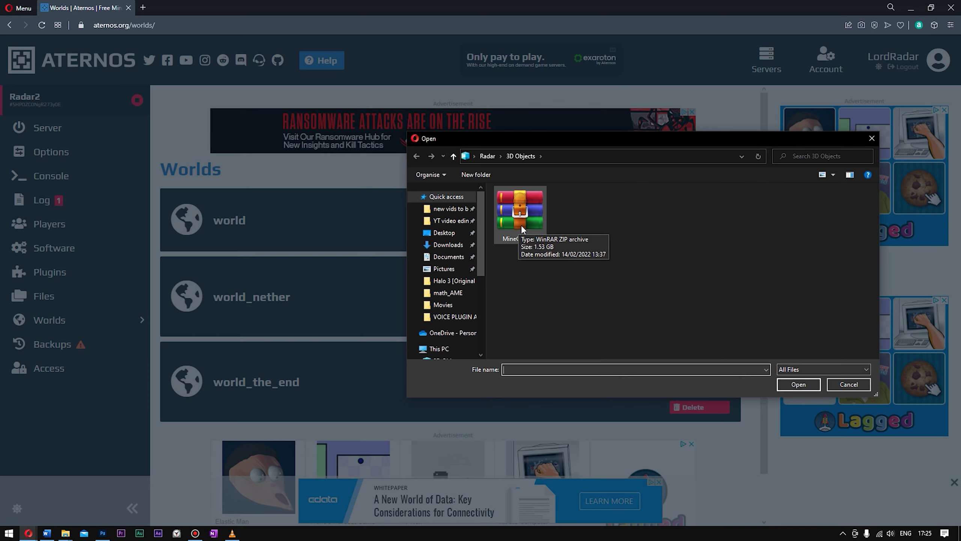
double_click(522, 224)
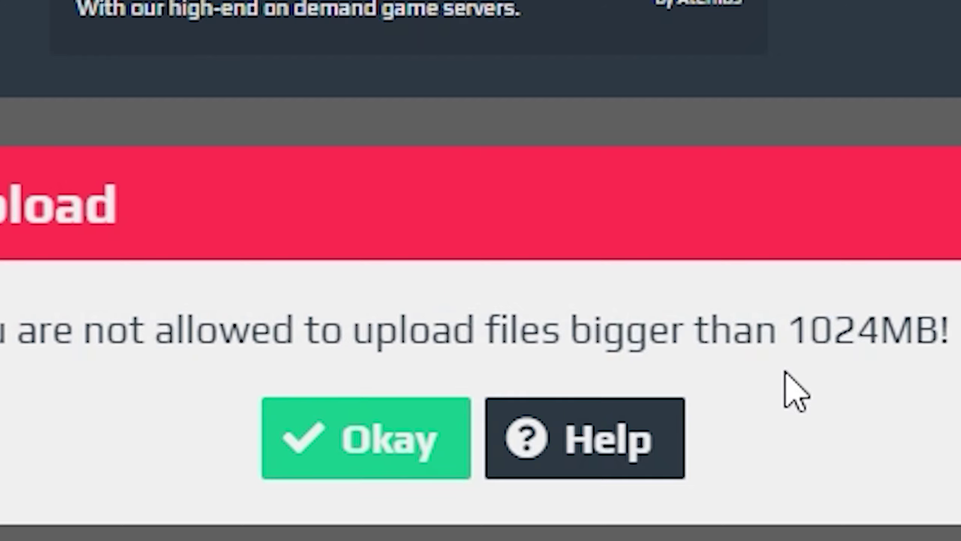
Step: Dismiss the size error, open Aternos Files, and extract MineCity 1.18 into 3D Objects
click(345, 480)
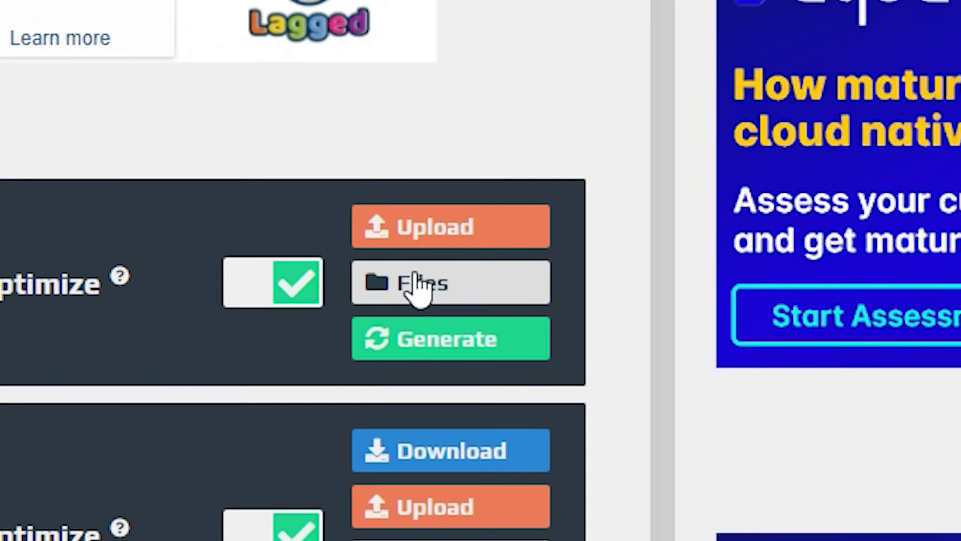
click(418, 287)
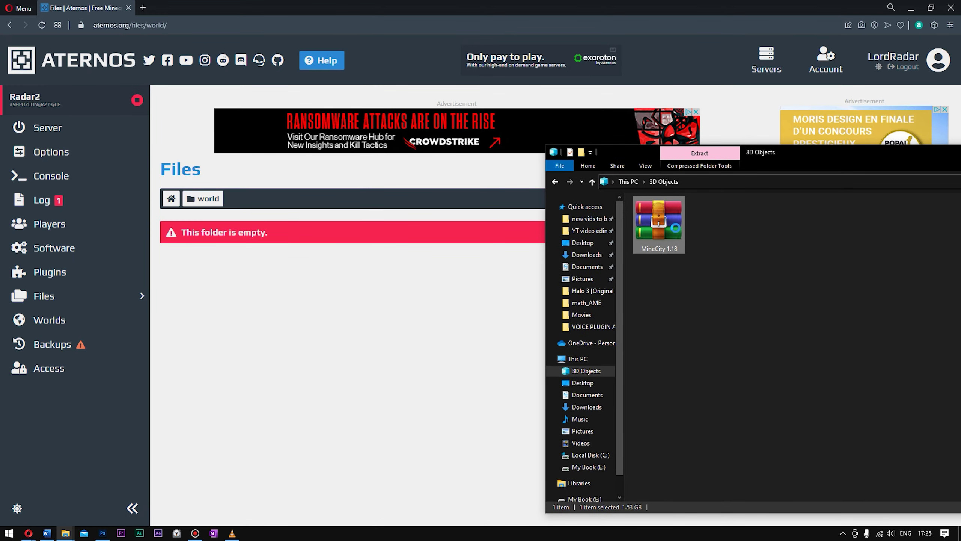
right_click(681, 228)
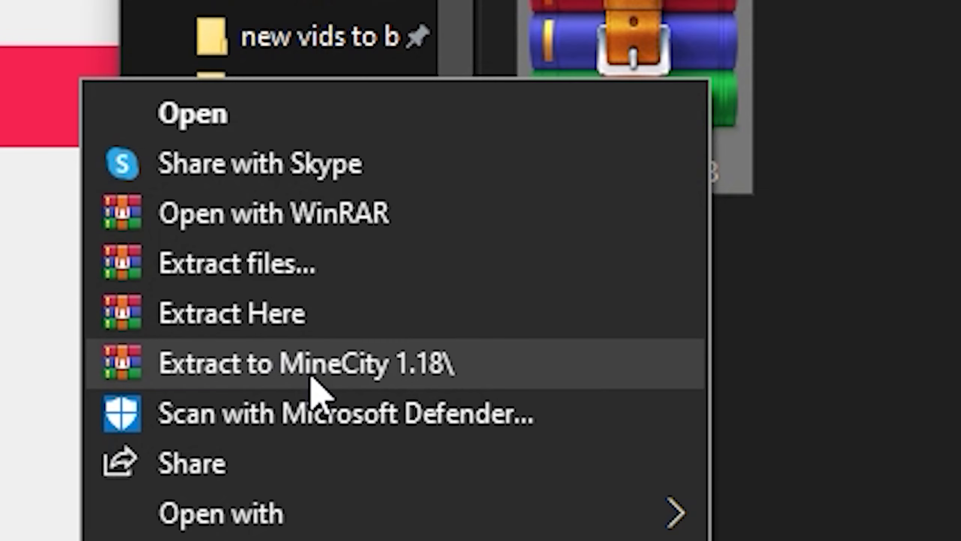
click(272, 319)
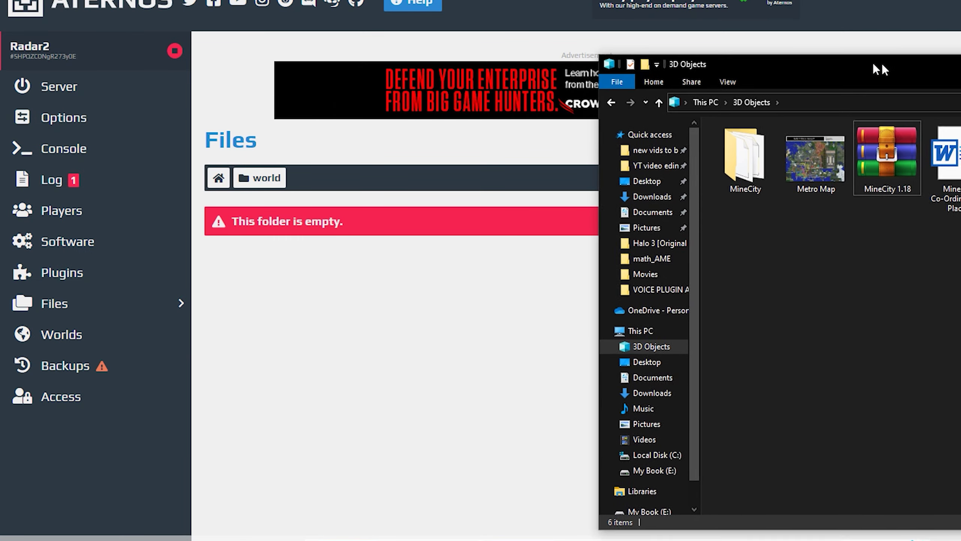
Step: Delete the existing world folder from the server's top-level file list
drag(821, 69, 827, 273)
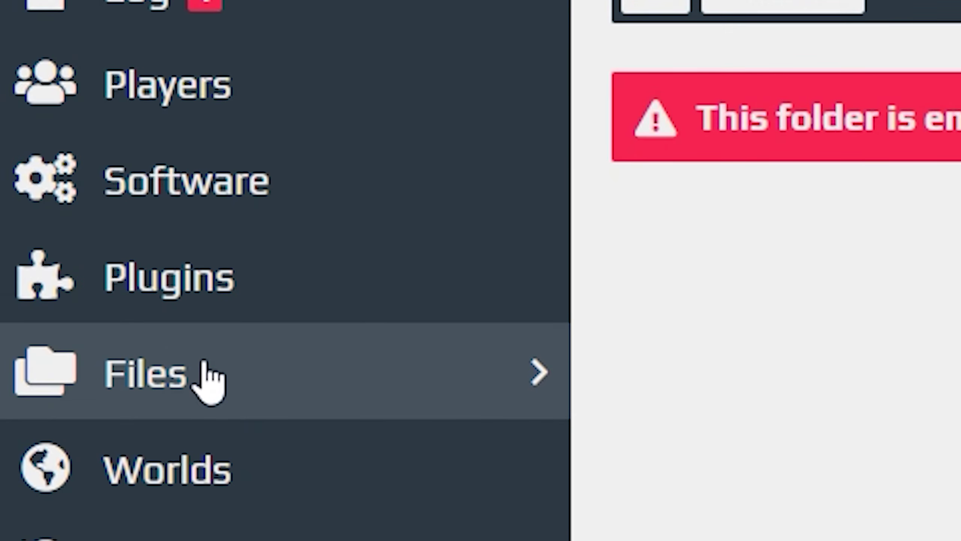
click(207, 379)
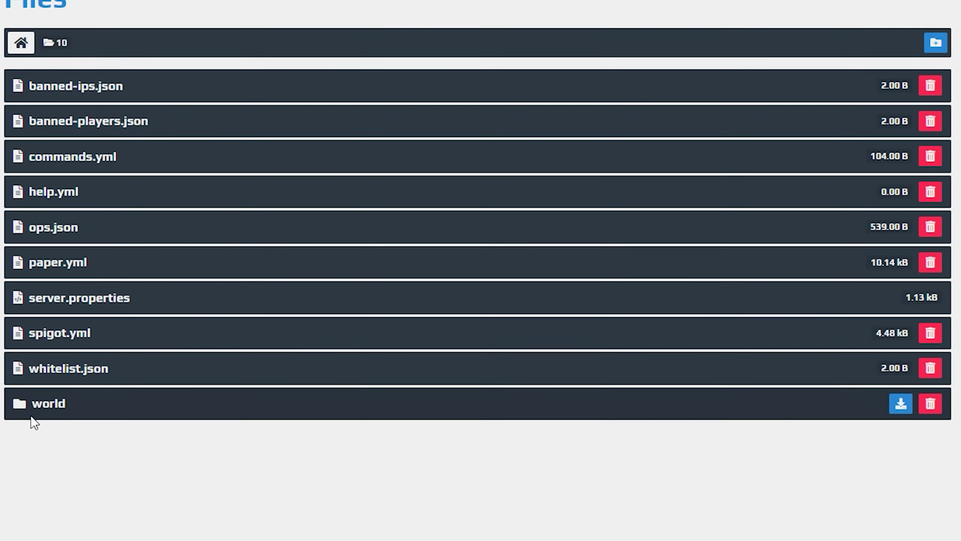
click(930, 406)
click(582, 4)
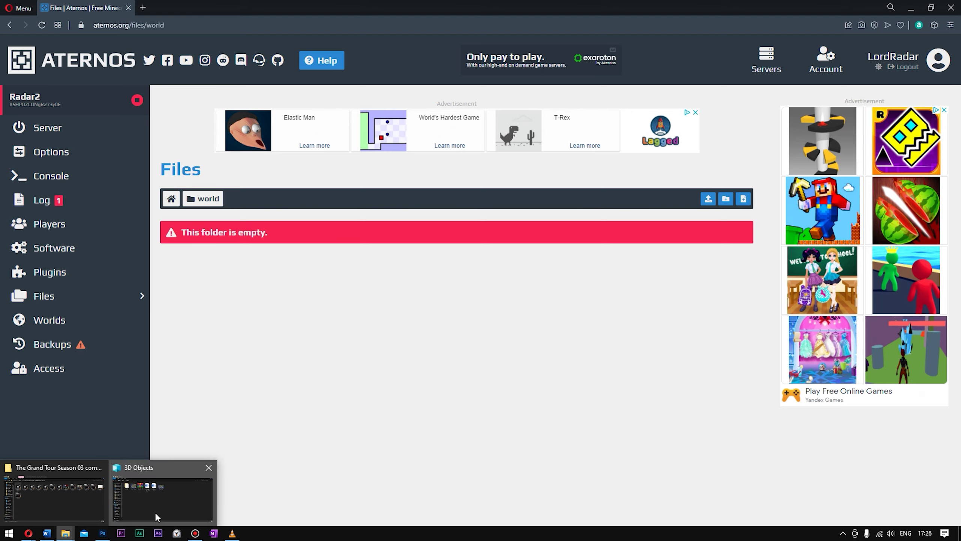
Step: Drag MineCity's items from stats to uid.dat, excluding region, into the server's world folder
click(156, 516)
drag(682, 274, 698, 189)
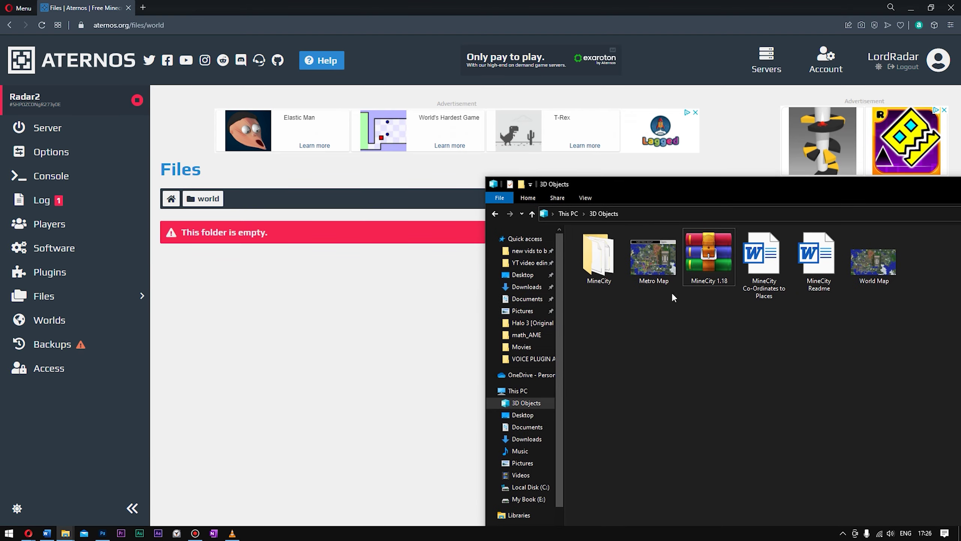
drag(901, 243, 902, 243)
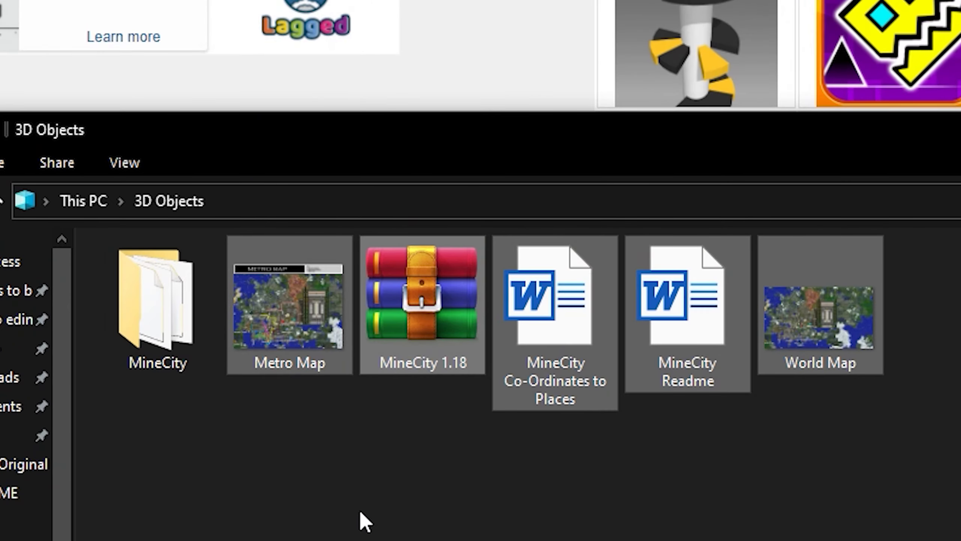
click(361, 522)
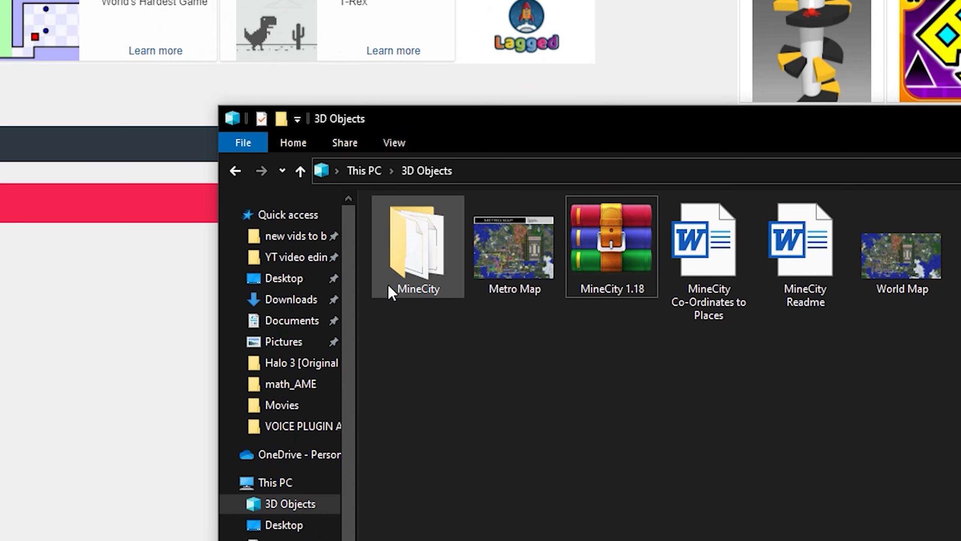
double_click(409, 261)
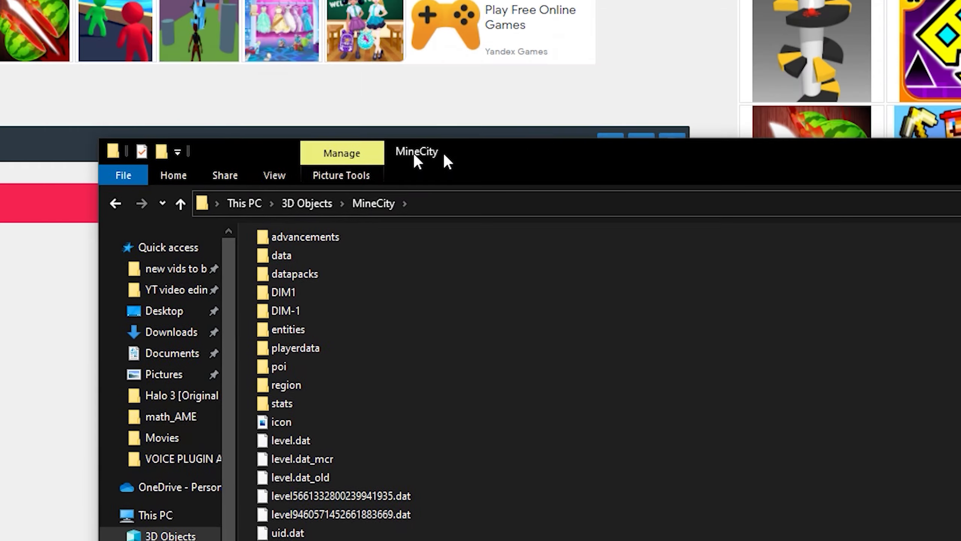
drag(443, 153, 731, 80)
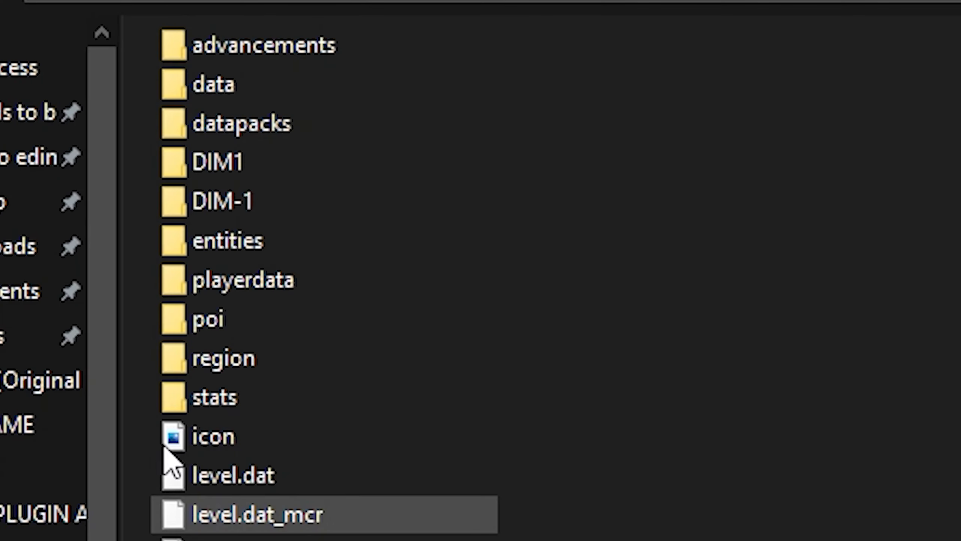
mouse_move(286, 385)
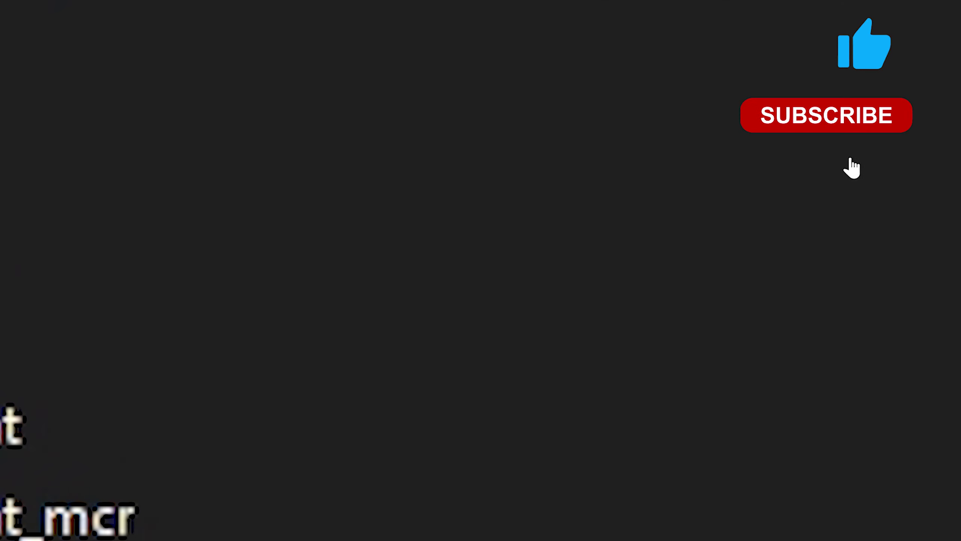
mouse_move(676, 526)
mouse_down()
mouse_move(612, 242)
mouse_move(103, 260)
mouse_up()
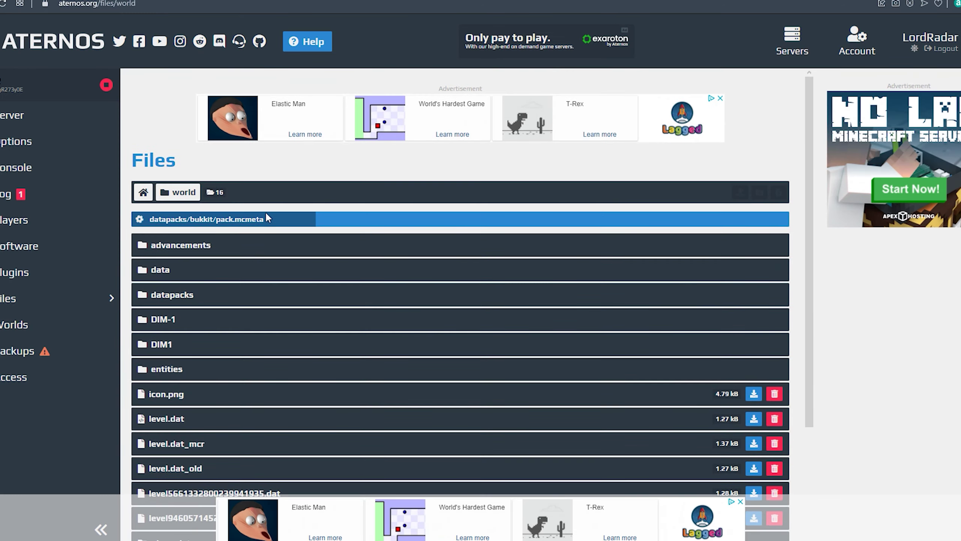
scroll(300, 263, down, 2)
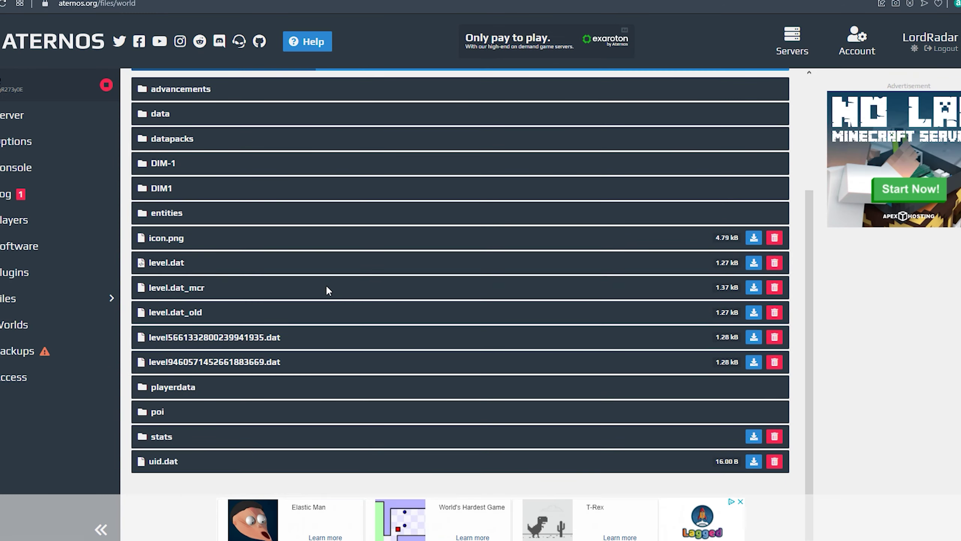
scroll(329, 295, up, 2)
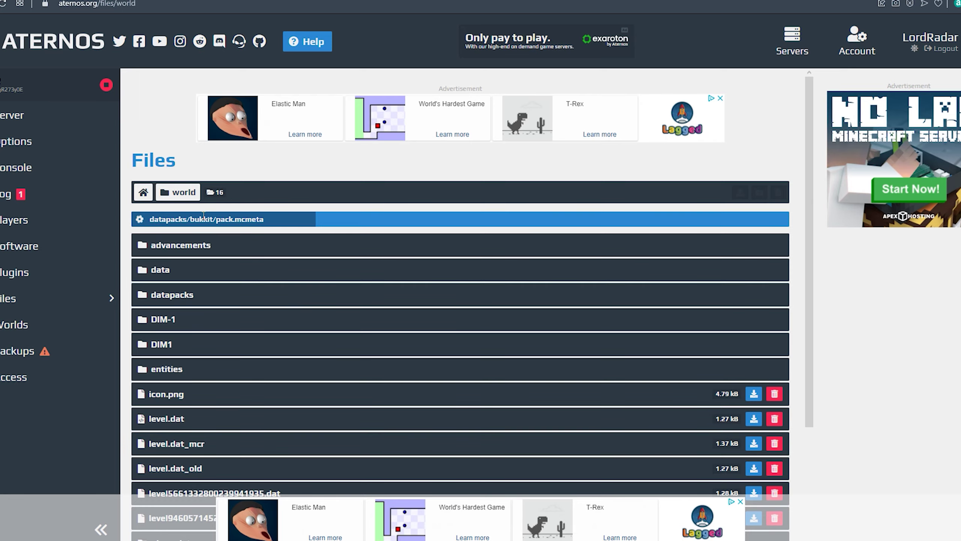
scroll(294, 255, down, 2)
scroll(378, 241, up, 2)
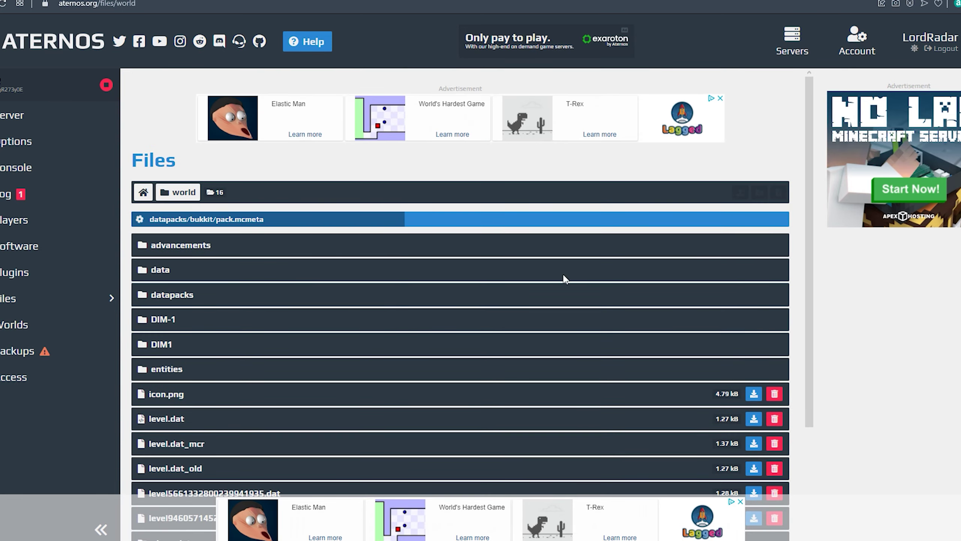
scroll(253, 430, down, 2)
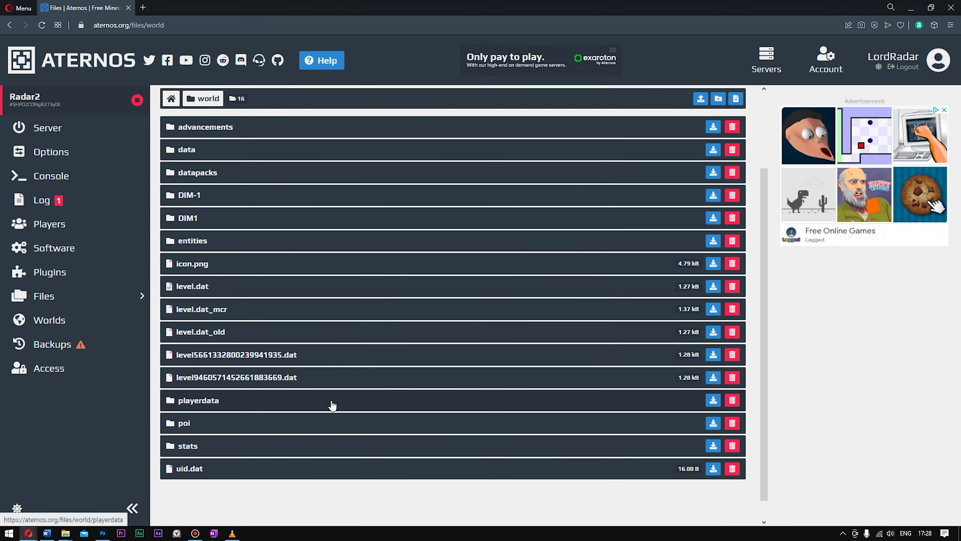
scroll(390, 397, up, 2)
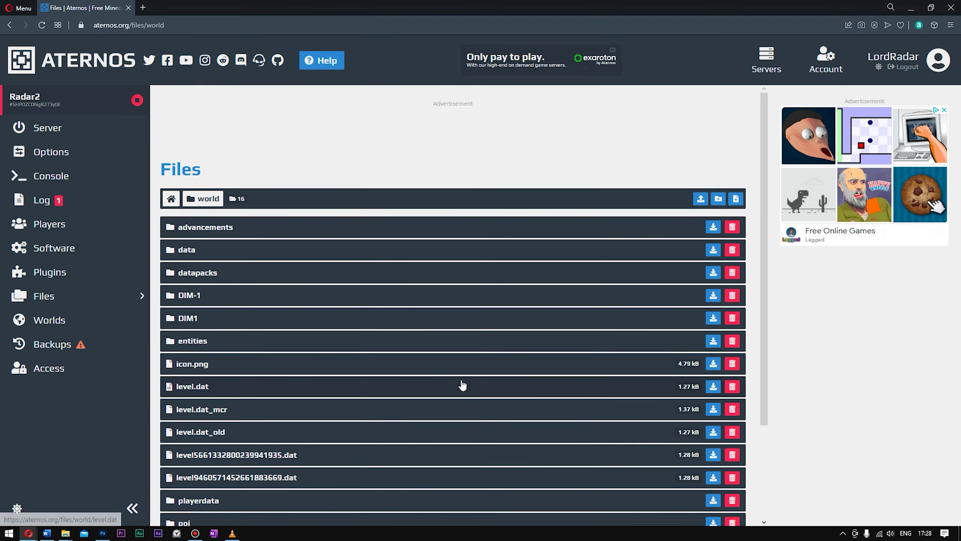
scroll(454, 348, down, 2)
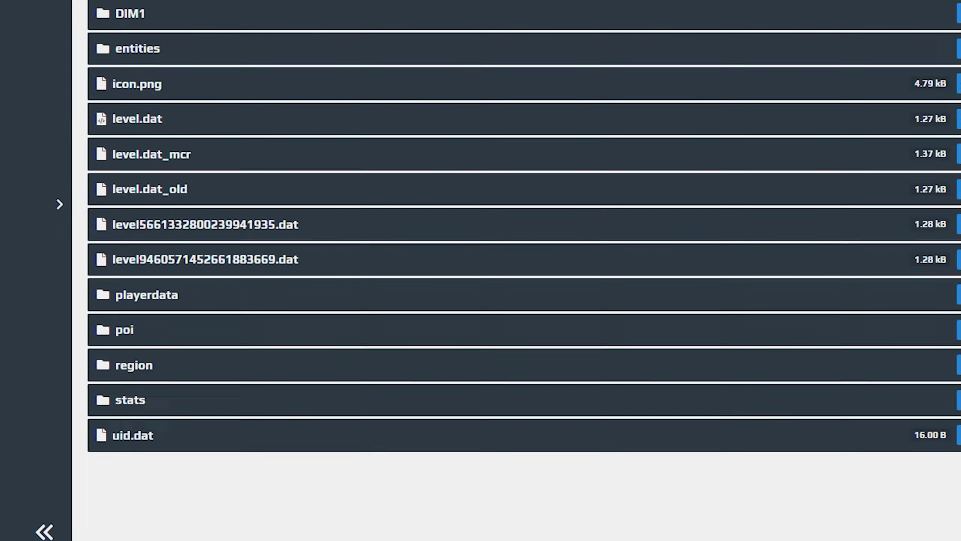
Step: Open the server's region folder, then list MineCity's 1,257 region files in Details view
click(124, 364)
click(93, 506)
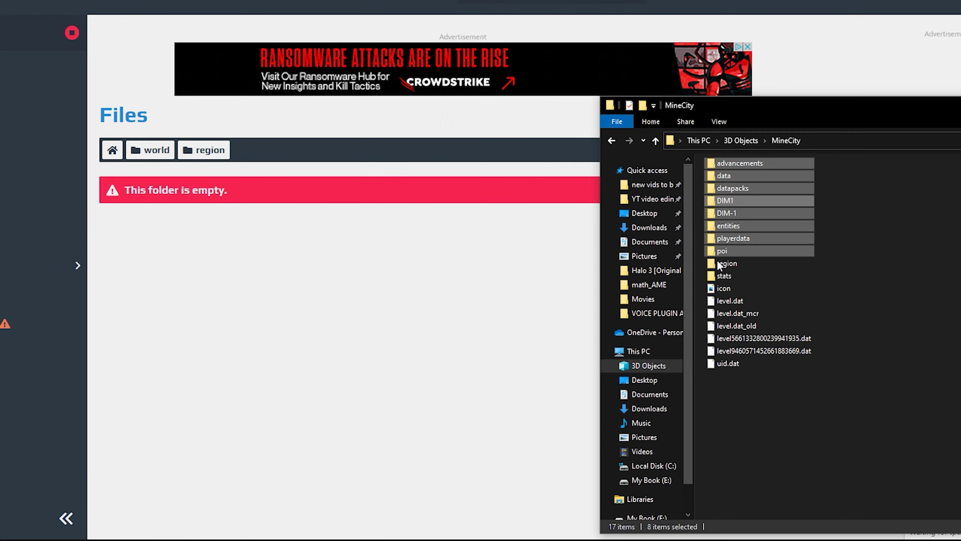
double_click(727, 263)
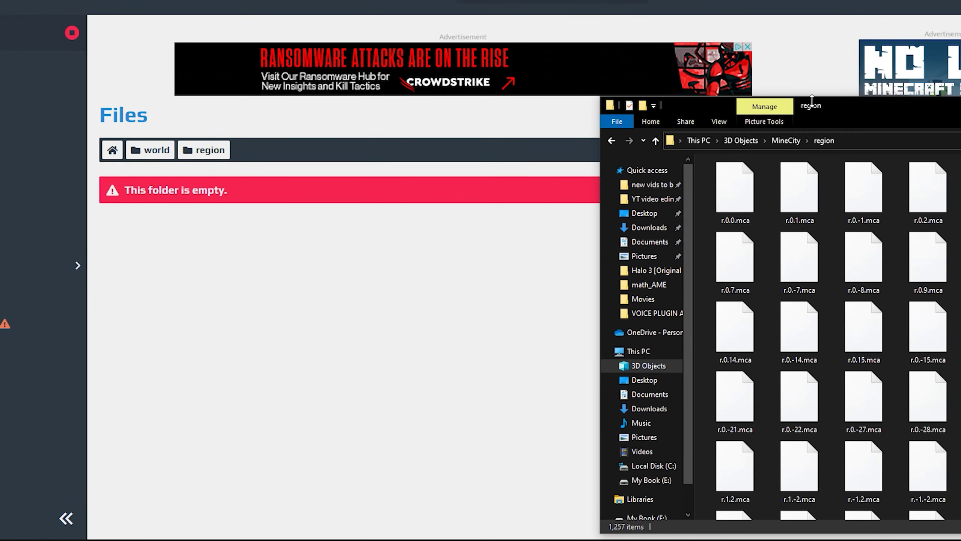
mouse_move(812, 105)
mouse_down()
mouse_move(643, 83)
mouse_move(443, 81)
mouse_up()
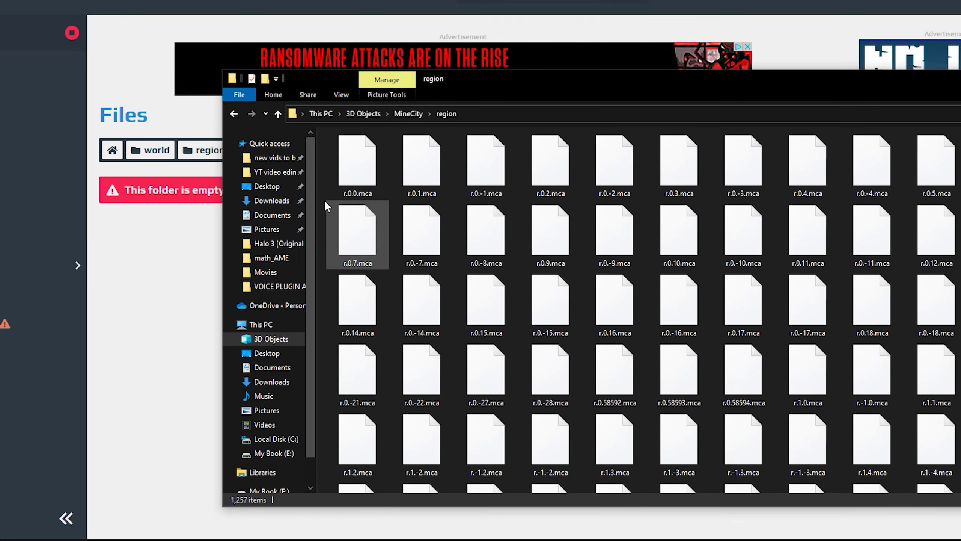
right_click(326, 198)
mouse_move(225, 209)
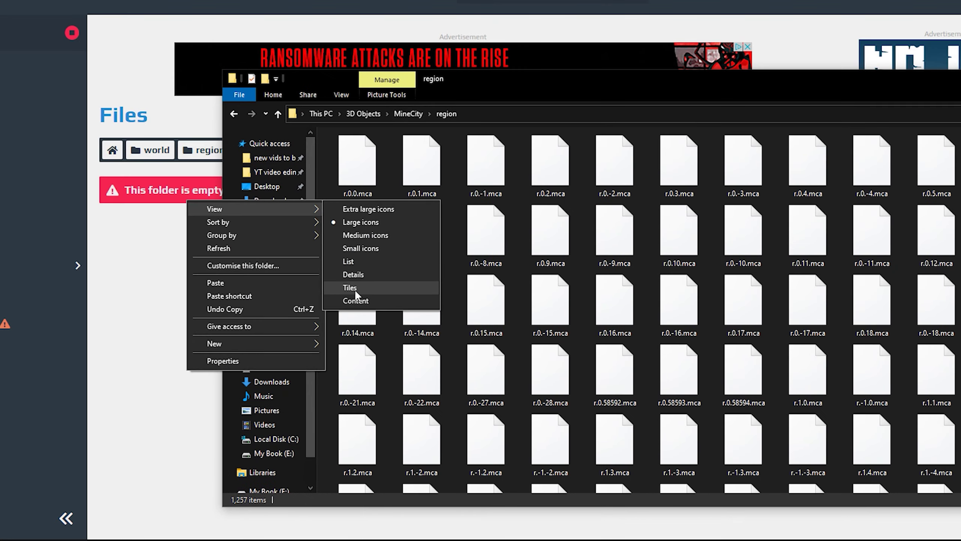
click(353, 274)
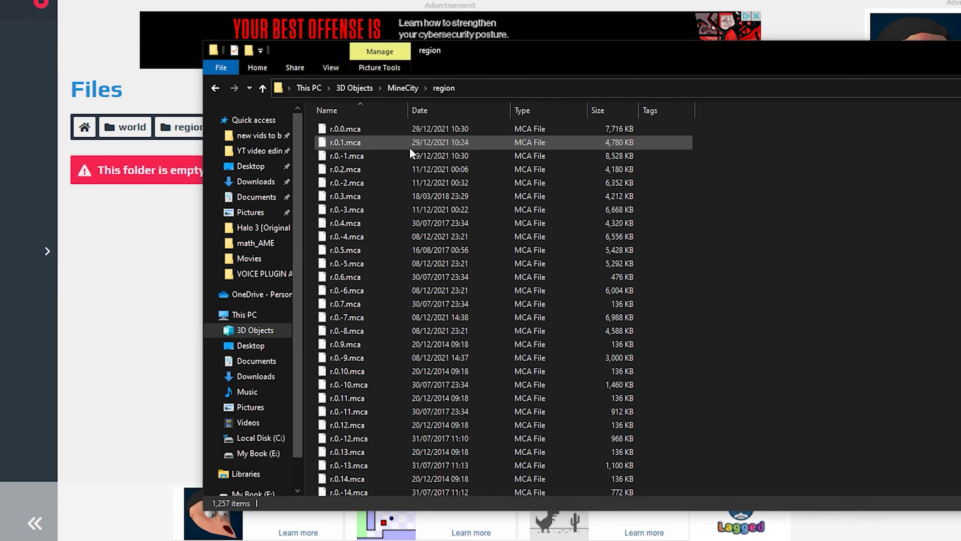
Step: Resize Explorer beside Aternos and upload a first small batch of region files
drag(201, 182, 577, 182)
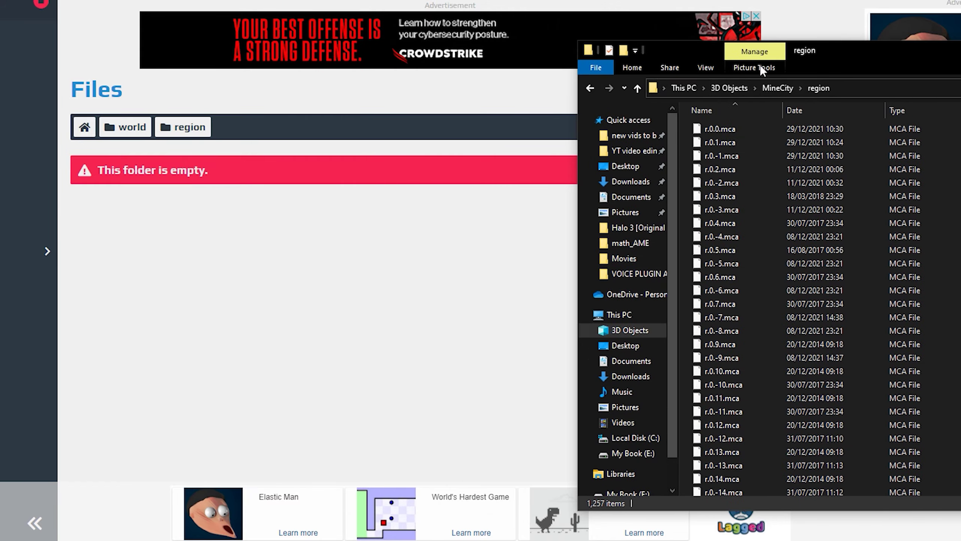
drag(760, 65, 683, 119)
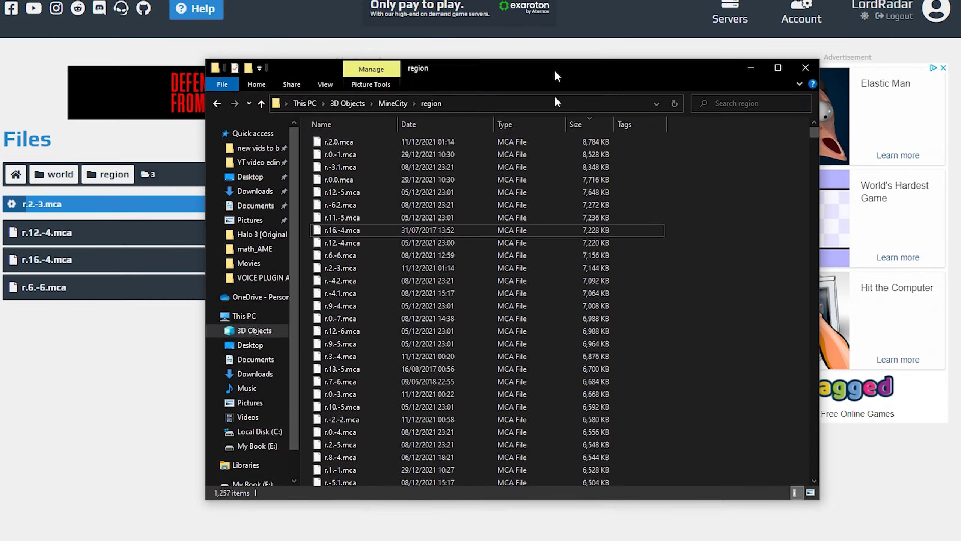
mouse_move(554, 75)
mouse_down()
mouse_move(719, 11)
mouse_move(556, 3)
mouse_move(571, 7)
mouse_up()
scroll(546, 128, down, 4)
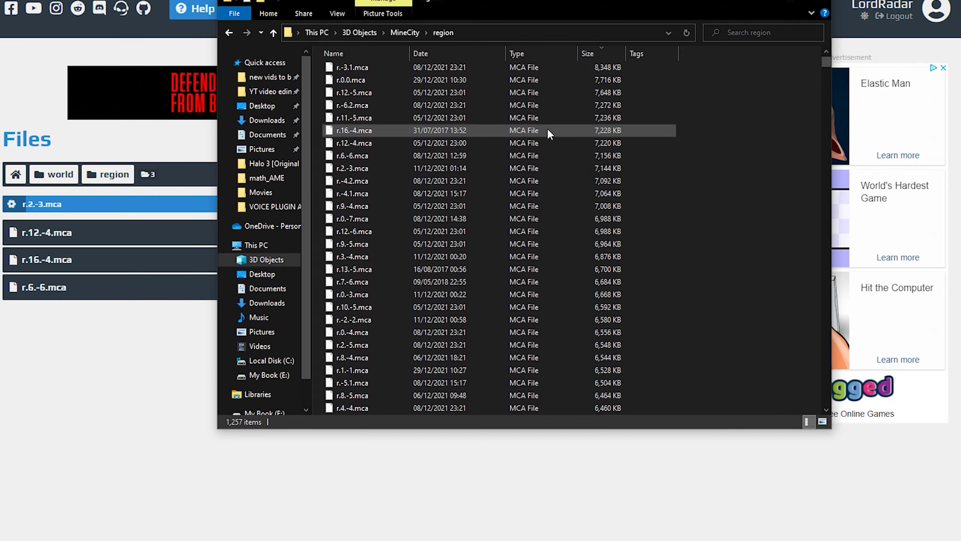
scroll(507, 177, down, 4)
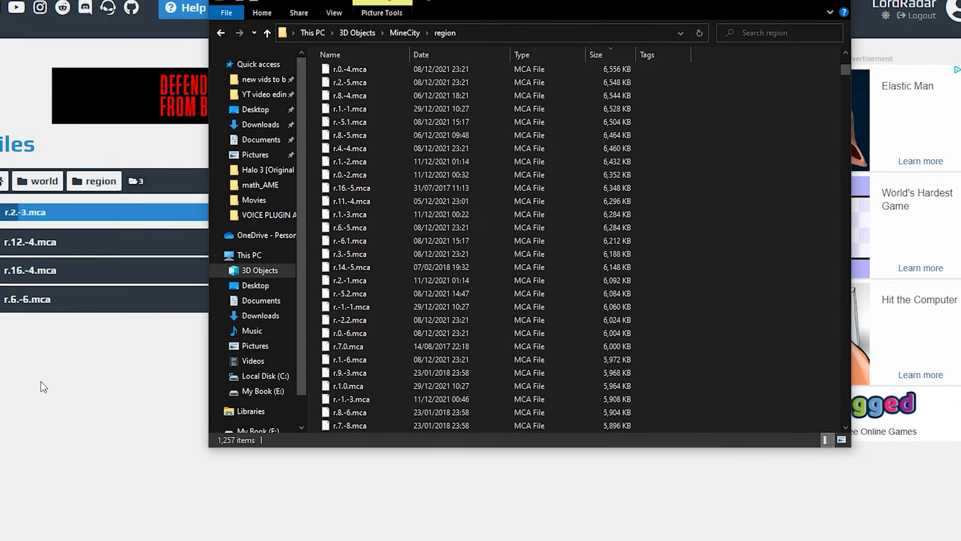
scroll(450, 286, down, 9)
scroll(526, 324, down, 5)
scroll(661, 334, down, 5)
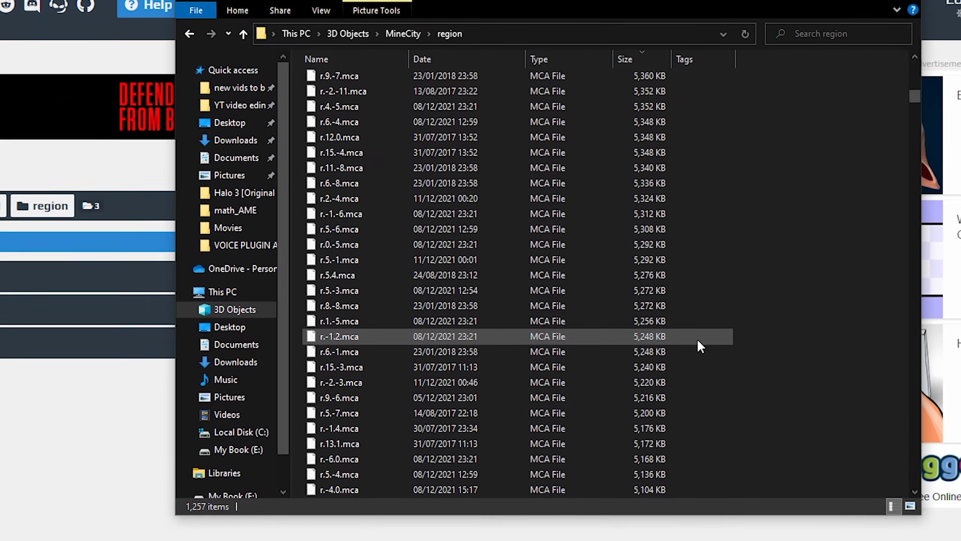
scroll(751, 323, down, 5)
scroll(810, 330, down, 5)
mouse_move(809, 278)
mouse_down()
mouse_move(629, 393)
mouse_move(631, 469)
mouse_up()
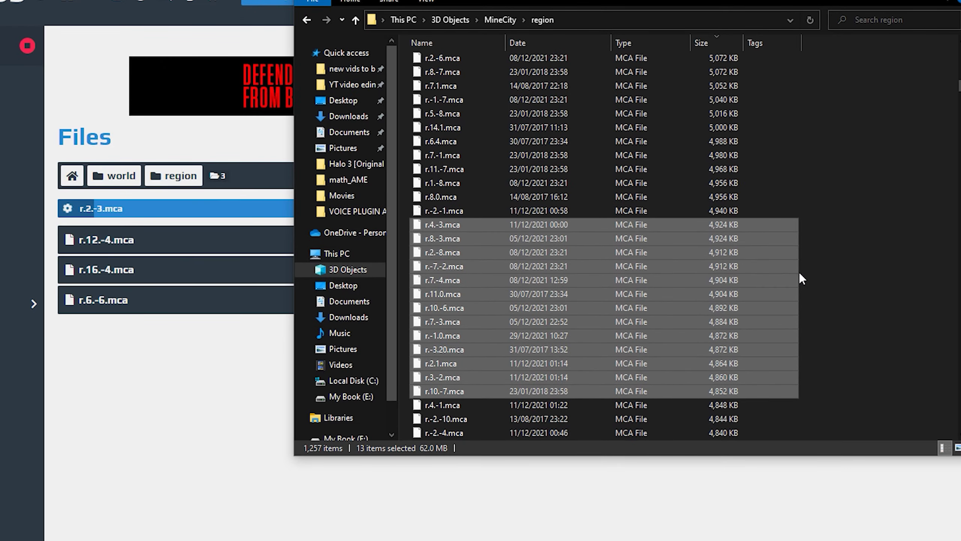
click(812, 273)
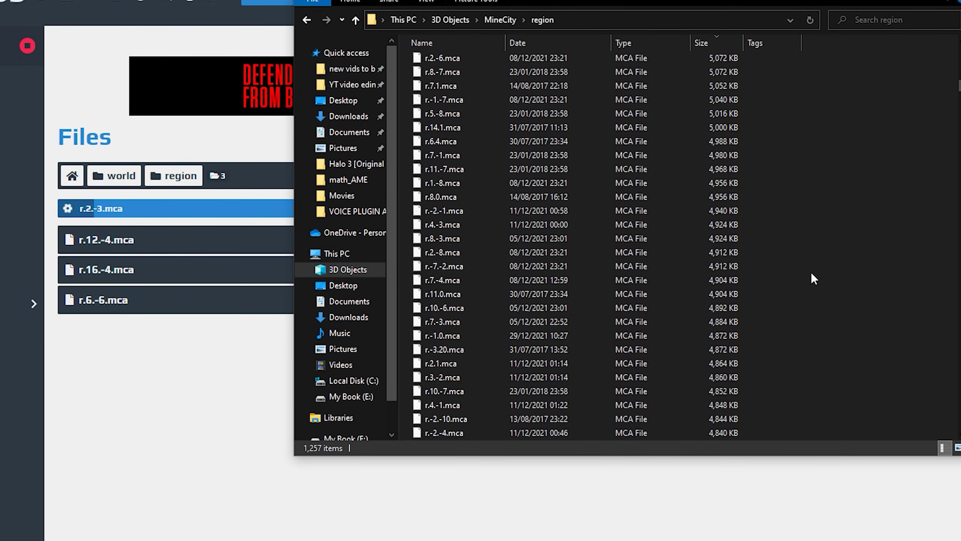
scroll(831, 261, down, 3)
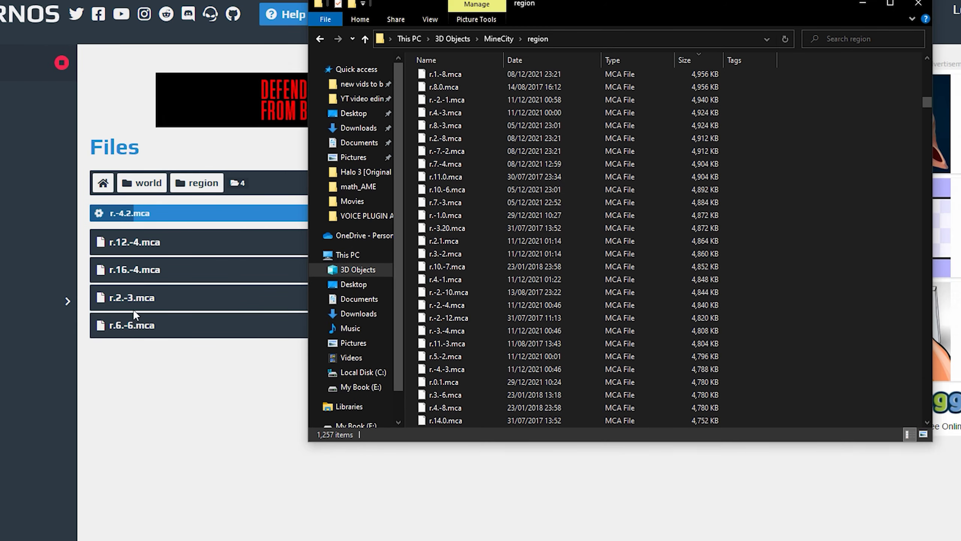
scroll(677, 226, down, 7)
drag(651, 209, 490, 220)
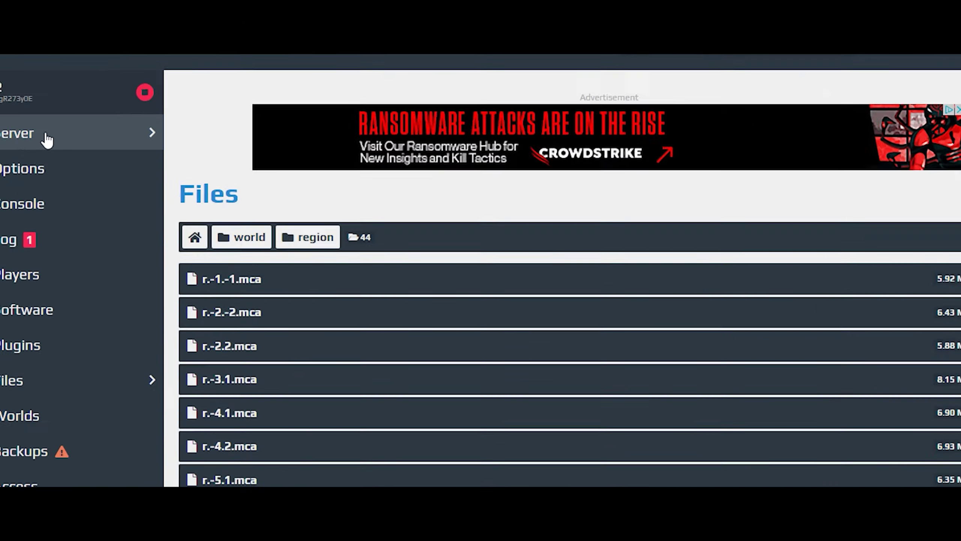
Step: Start the Radar2.aternos.me server from its overview page
click(66, 116)
click(529, 392)
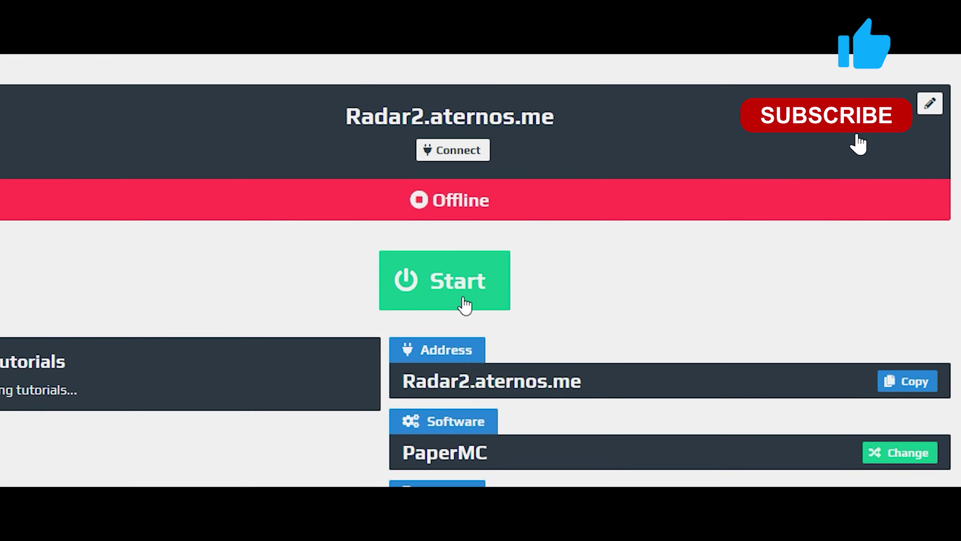